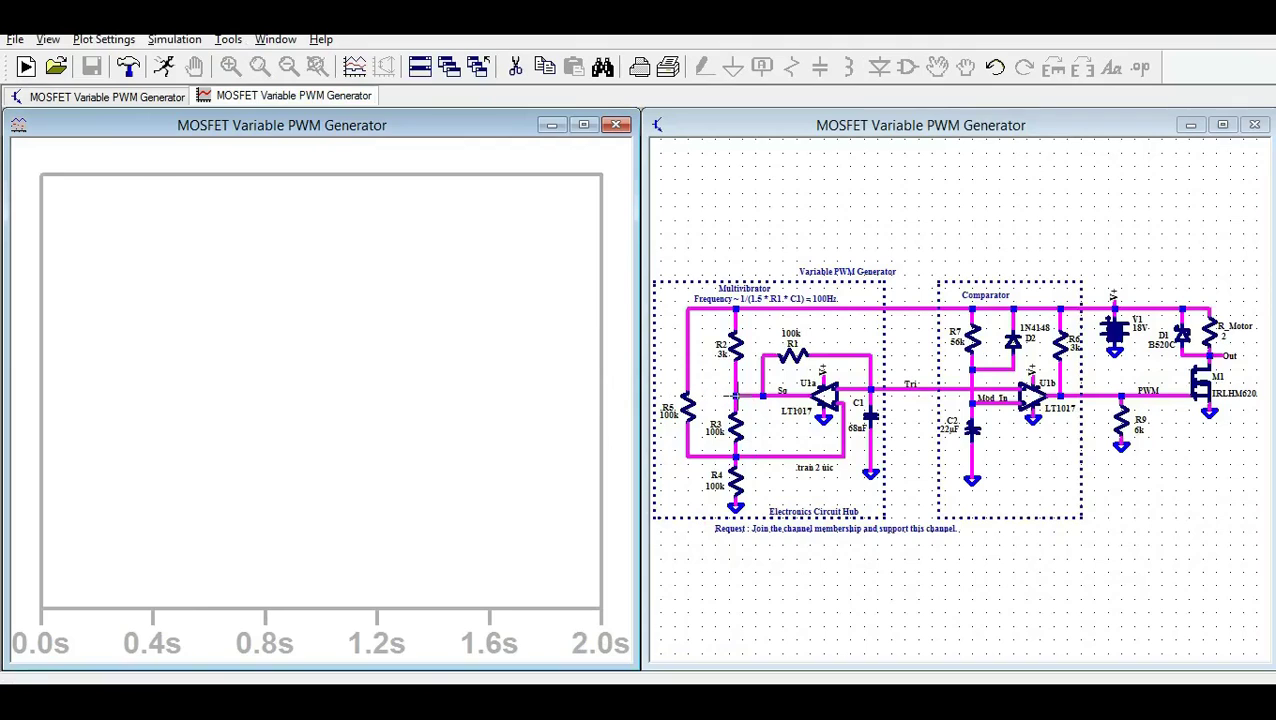
Step: Zoom the V(sq) square-wave plot to a few cycles around 756–800 ms
{"action": "left_click_drag", "start_coordinate": [265, 175], "coordinate": [310, 615]}
{"action": "left_click_drag", "start_coordinate": [222, 265], "coordinate": [385, 592]}
{"action": "mouse_move", "coordinate": [177, 194]}
{"action": "left_mouse_down"}
{"action": "mouse_move", "coordinate": [313, 521]}
{"action": "mouse_move", "coordinate": [407, 595]}
{"action": "mouse_move", "coordinate": [462, 595]}
{"action": "left_mouse_up"}
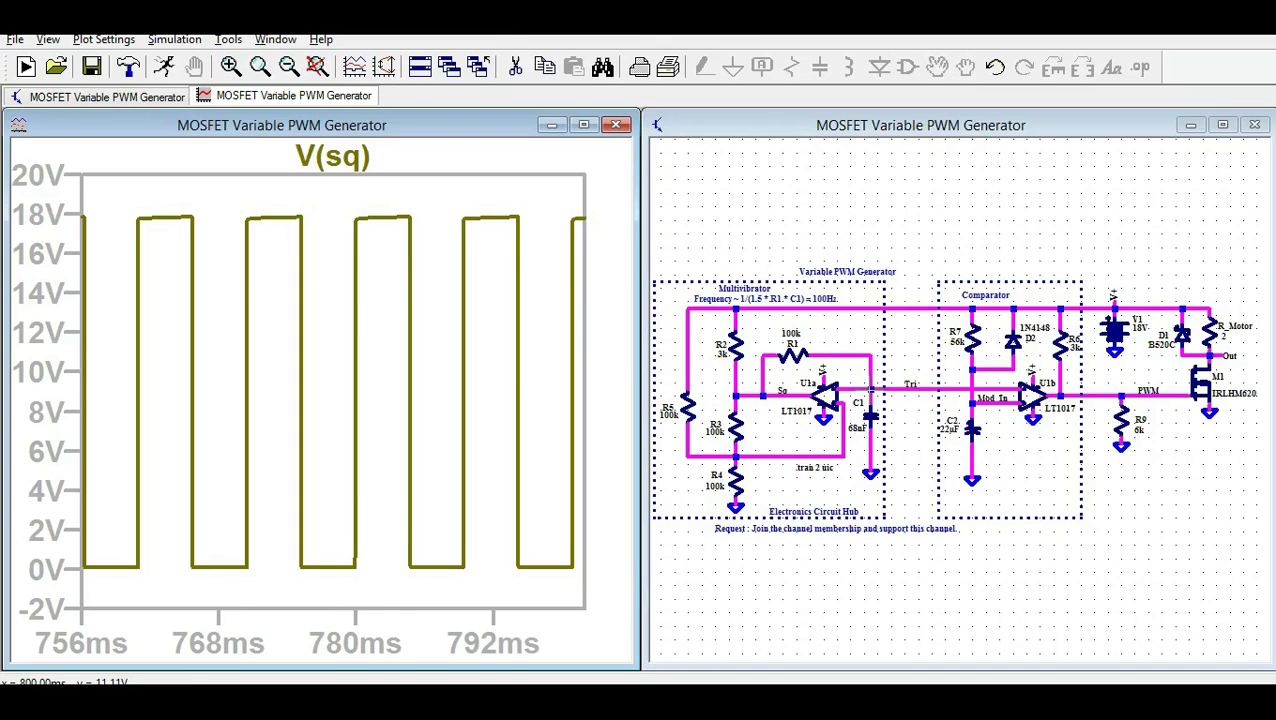
Step: Add the triangle wave V(tri) to the plot and give its trace the colour red
{"action": "left_click", "coordinate": [873, 388]}
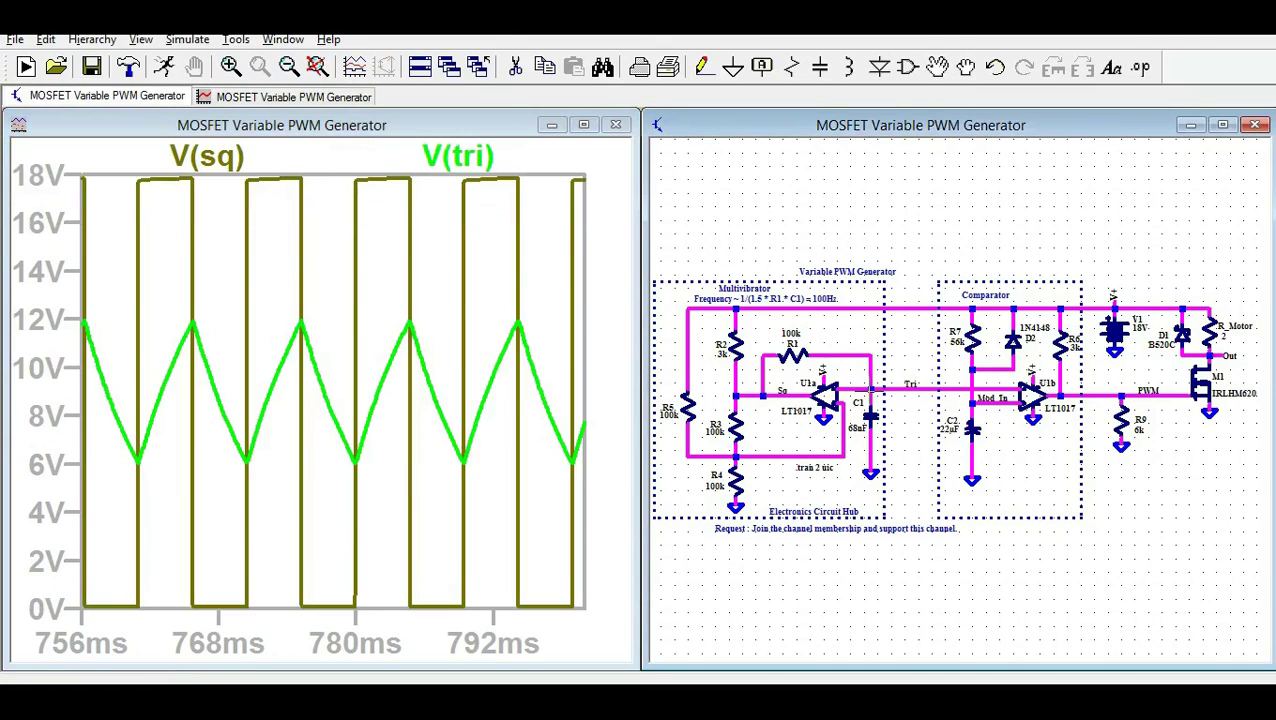
{"action": "right_click", "coordinate": [455, 157]}
{"action": "left_click", "coordinate": [575, 314]}
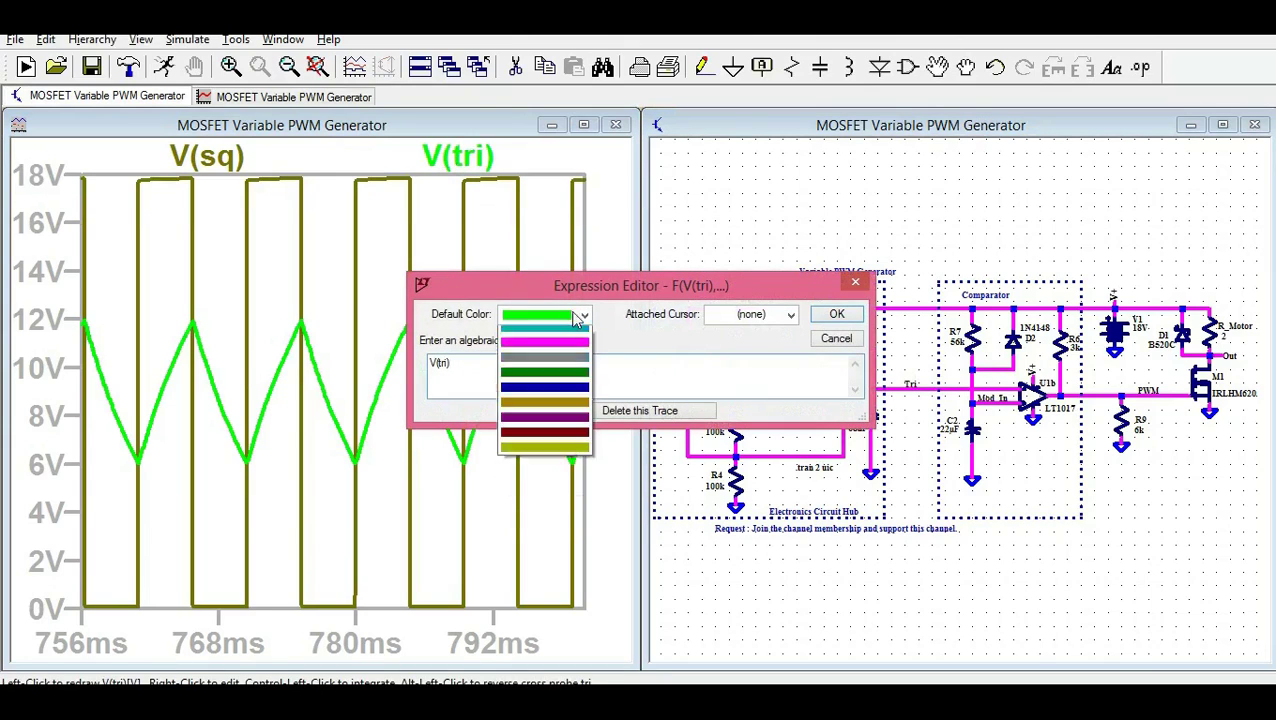
{"action": "left_click", "coordinate": [545, 378]}
{"action": "left_click", "coordinate": [836, 314]}
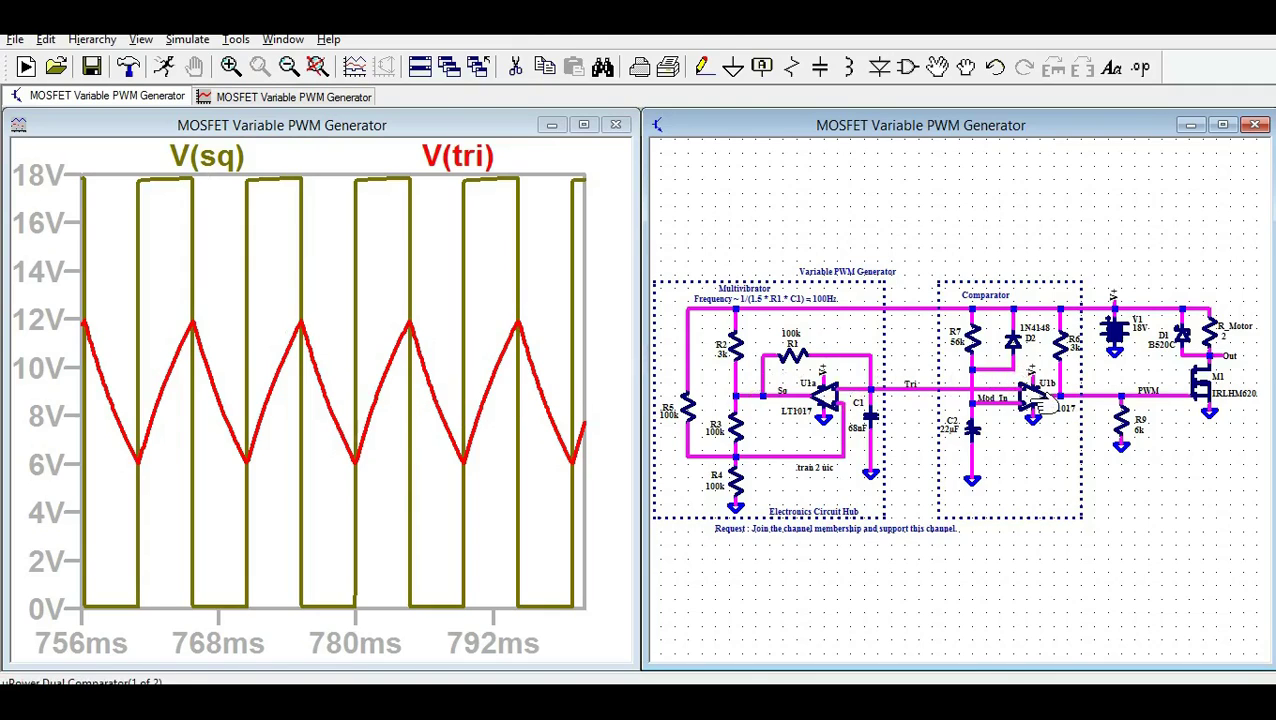
Step: Plot V(tri) on its own, then add the modulation voltage V(mod_in)
{"action": "scroll", "coordinate": [1040, 402], "scroll_direction": "up", "scroll_amount": 2}
{"action": "scroll", "coordinate": [1030, 406], "scroll_direction": "down", "scroll_amount": 2}
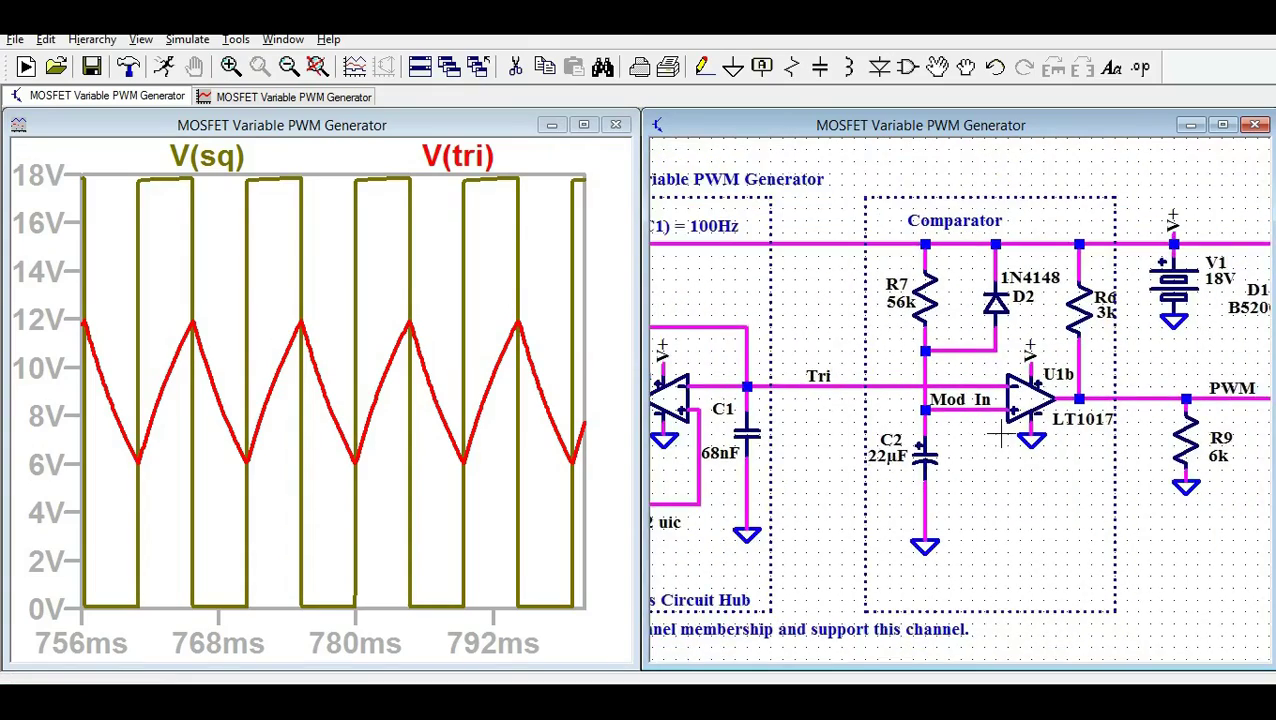
{"action": "scroll", "coordinate": [1020, 420], "scroll_direction": "up", "scroll_amount": 2}
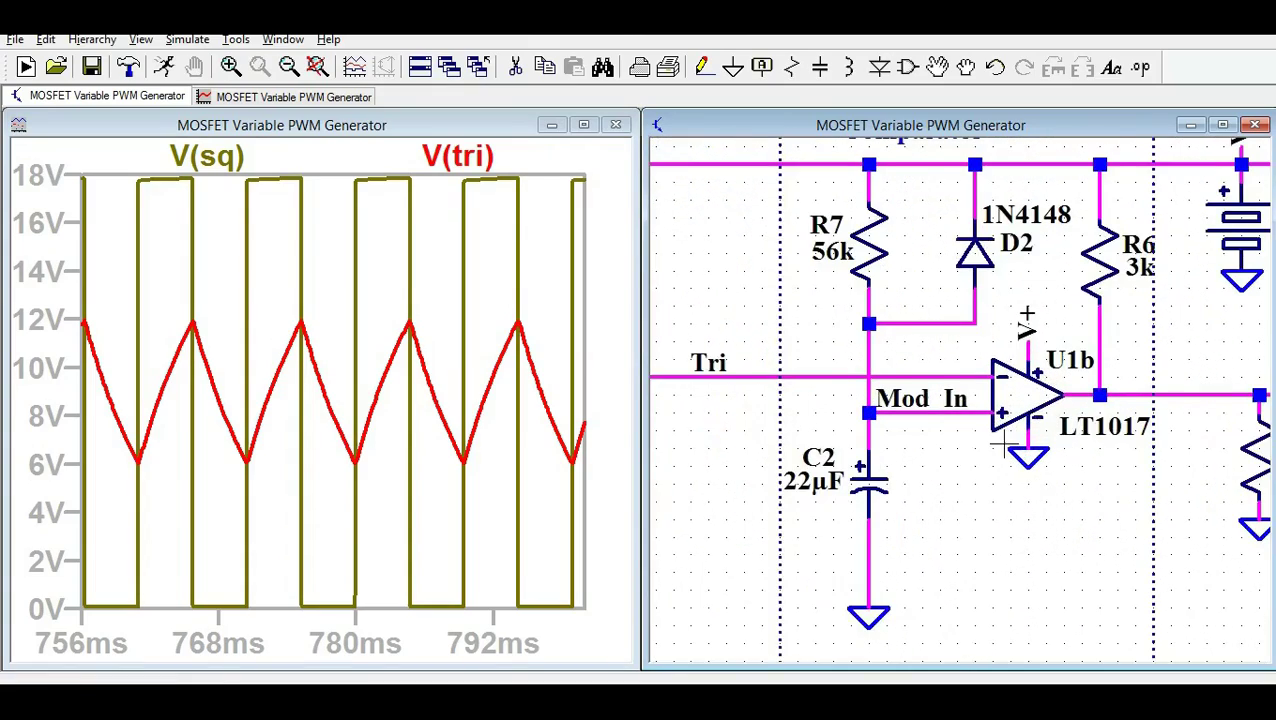
{"action": "scroll", "coordinate": [987, 440], "scroll_direction": "down", "scroll_amount": 1}
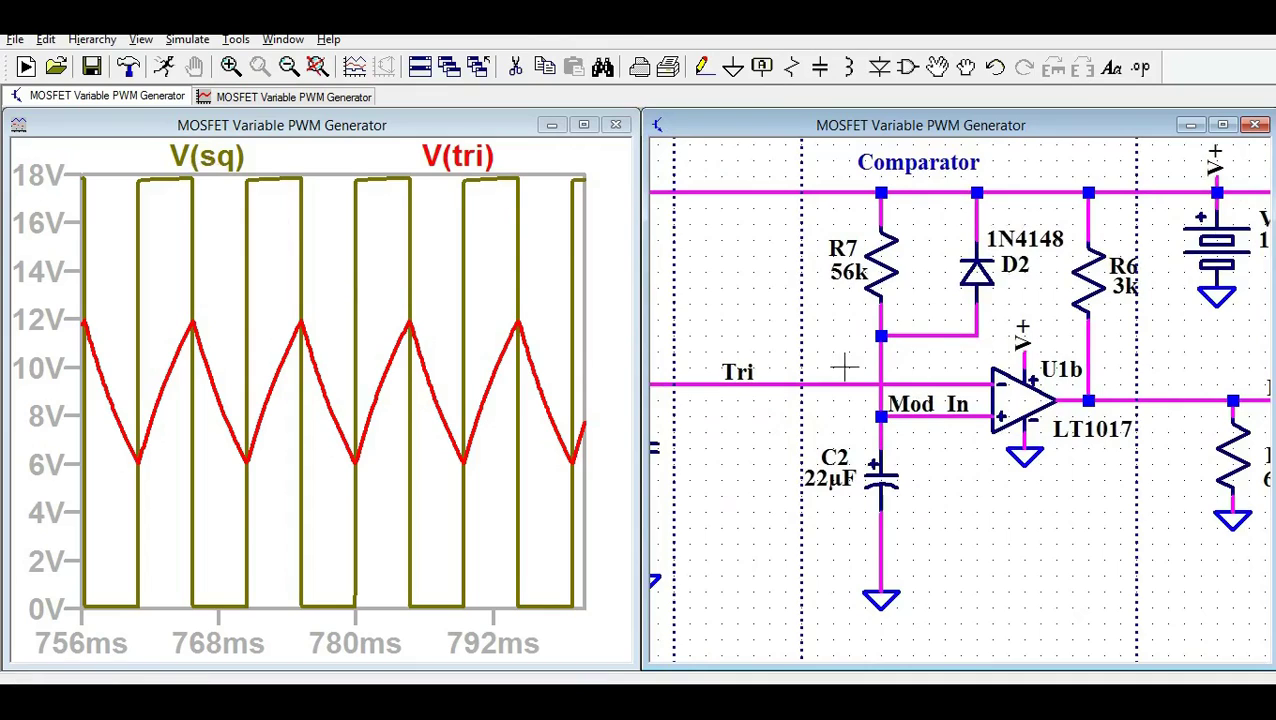
{"action": "left_click", "coordinate": [816, 380]}
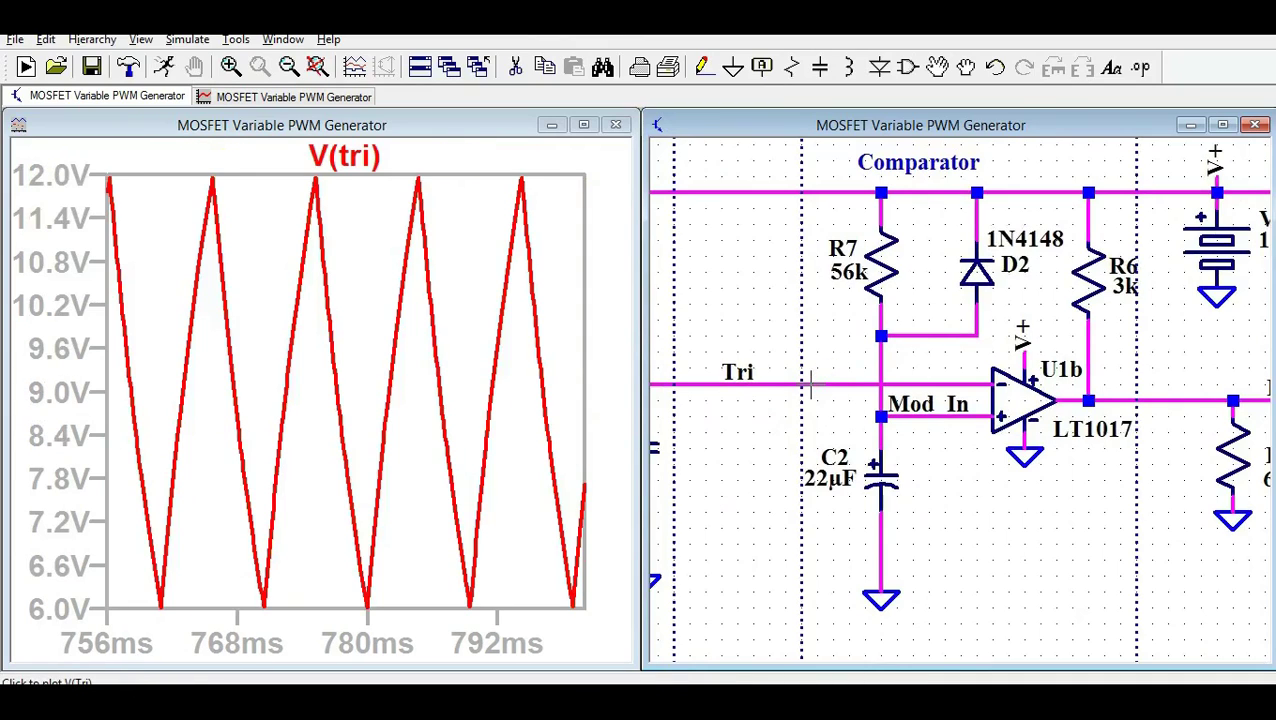
{"action": "left_click", "coordinate": [886, 411]}
Step: Maximize the plot, inspect both traces over 0–2 s and around 660–920 ms, then return to the schematic
{"action": "left_click", "coordinate": [584, 124]}
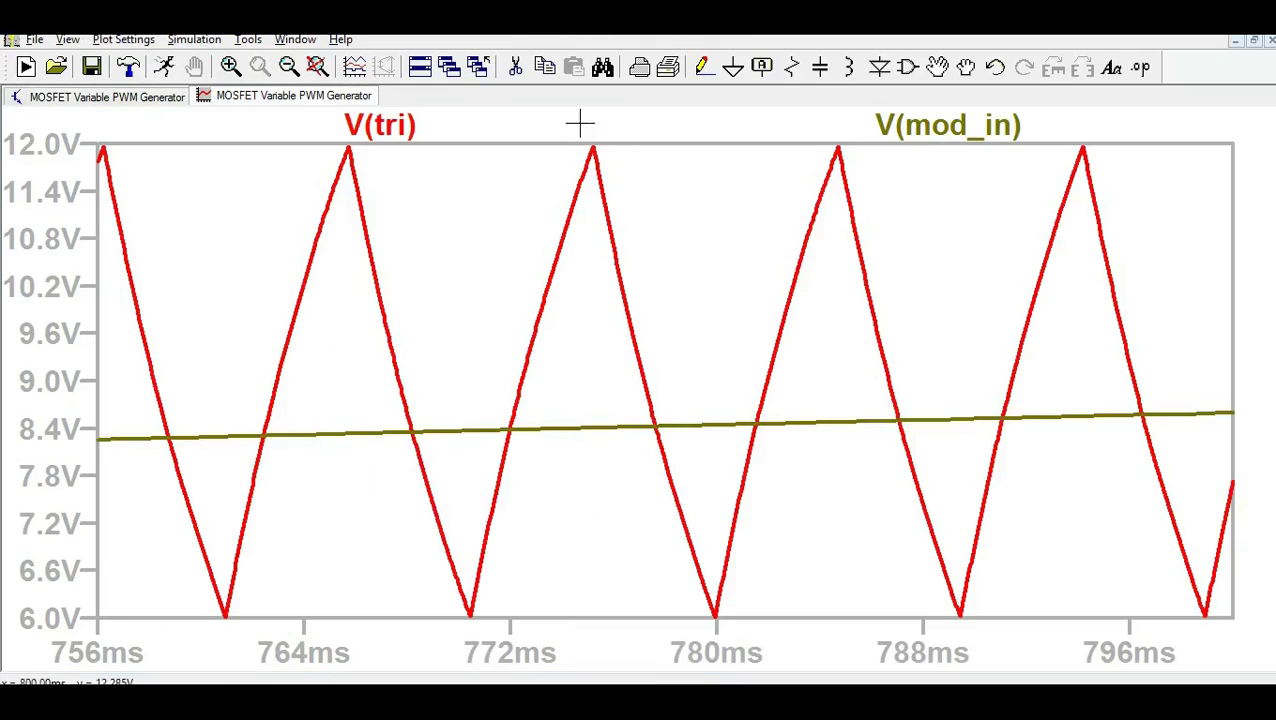
{"action": "left_click", "coordinate": [316, 66]}
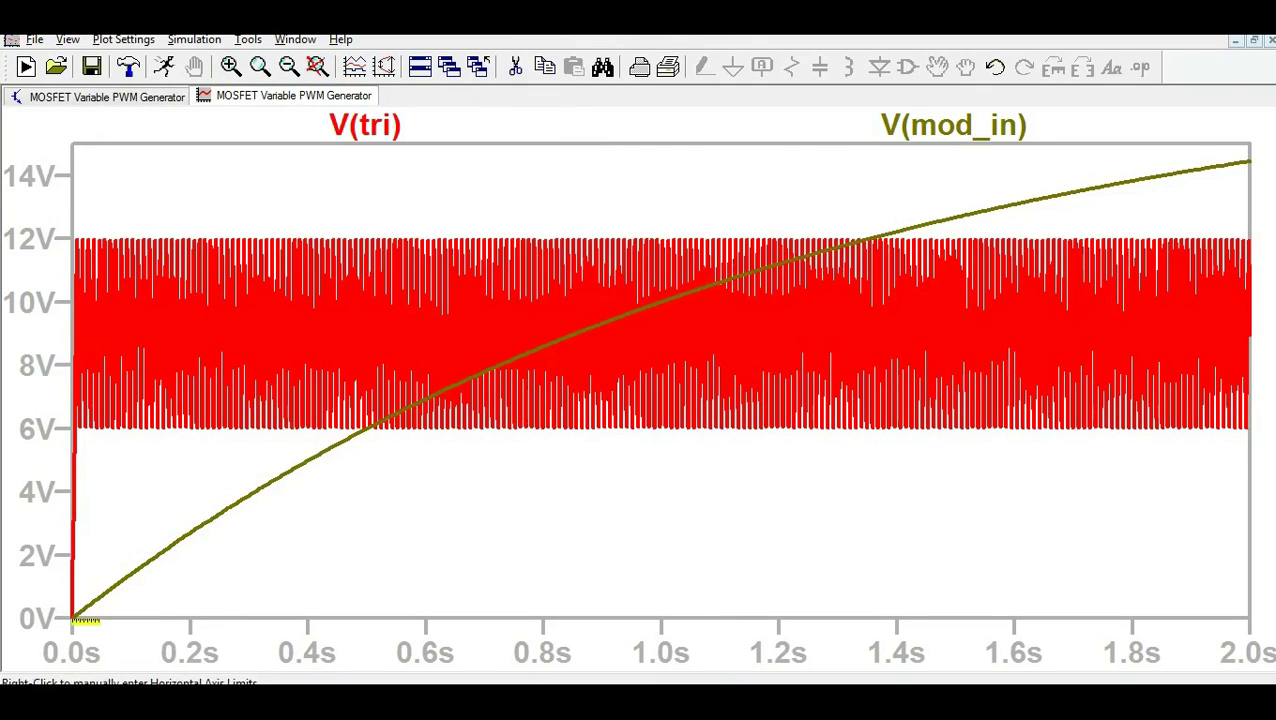
{"action": "left_click_drag", "start_coordinate": [470, 211], "coordinate": [603, 487]}
{"action": "left_click_drag", "start_coordinate": [393, 187], "coordinate": [336, 186]}
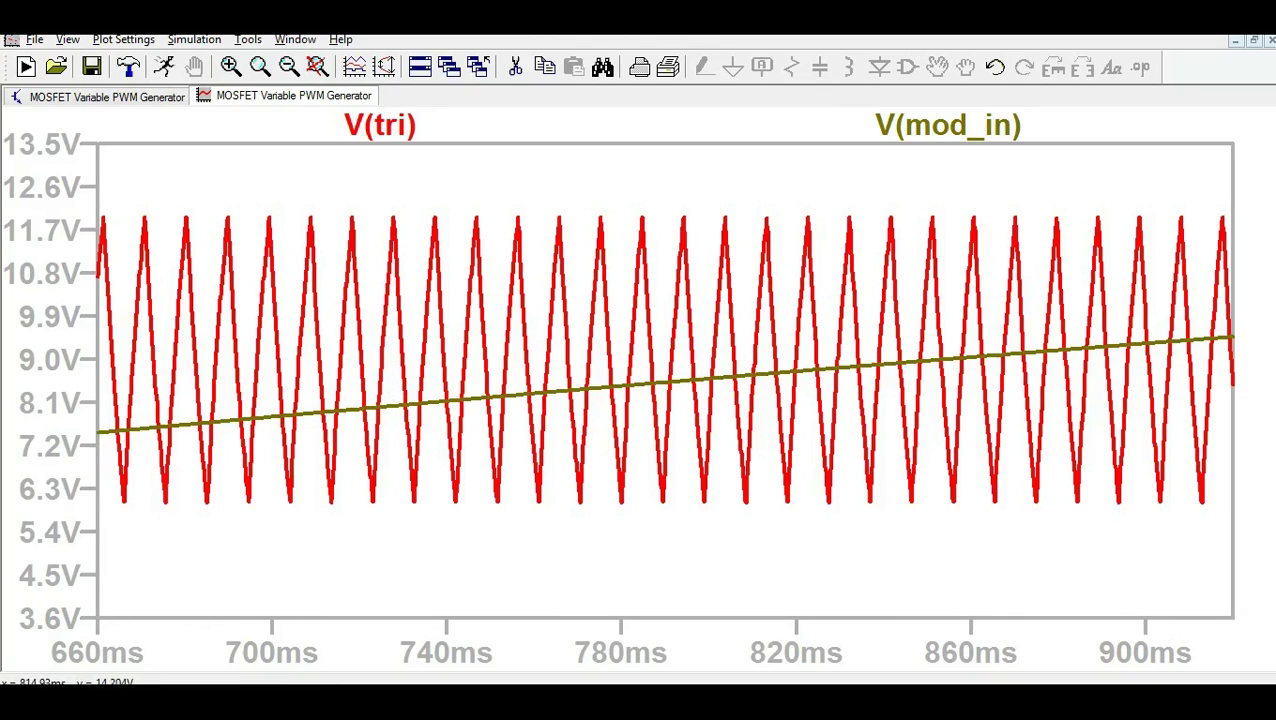
{"action": "left_click", "coordinate": [317, 66]}
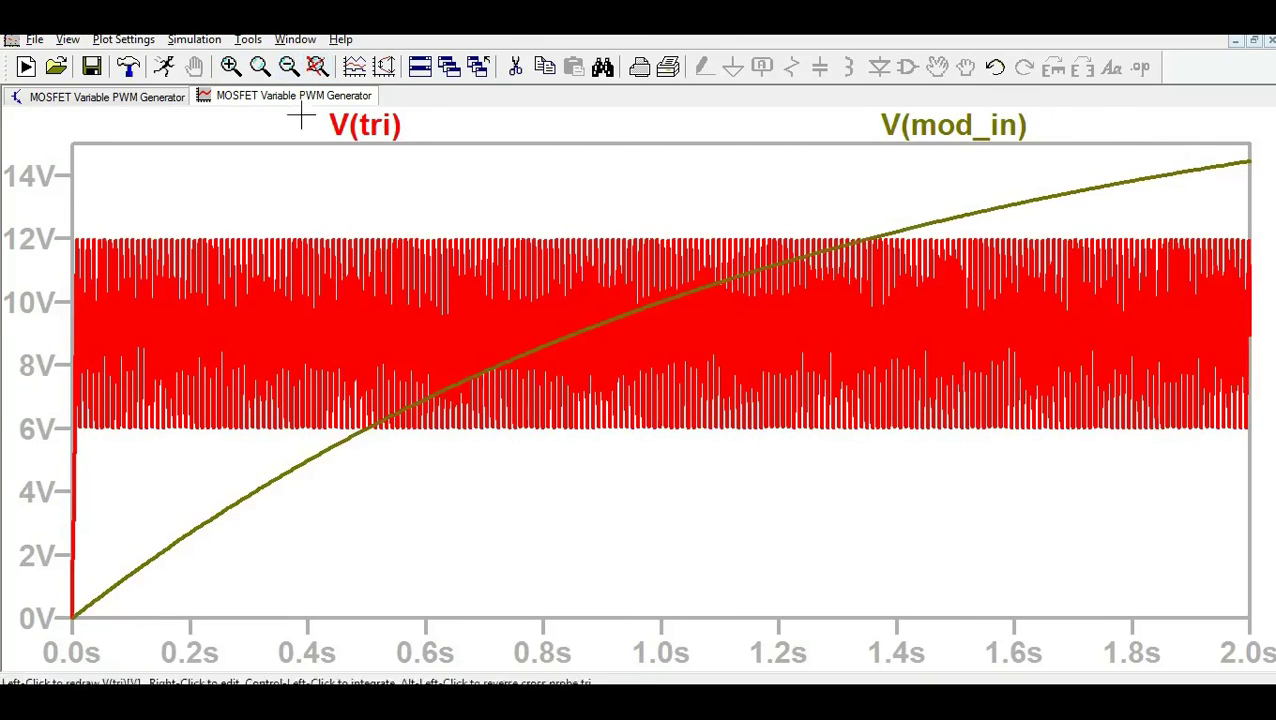
{"action": "left_click", "coordinate": [97, 97]}
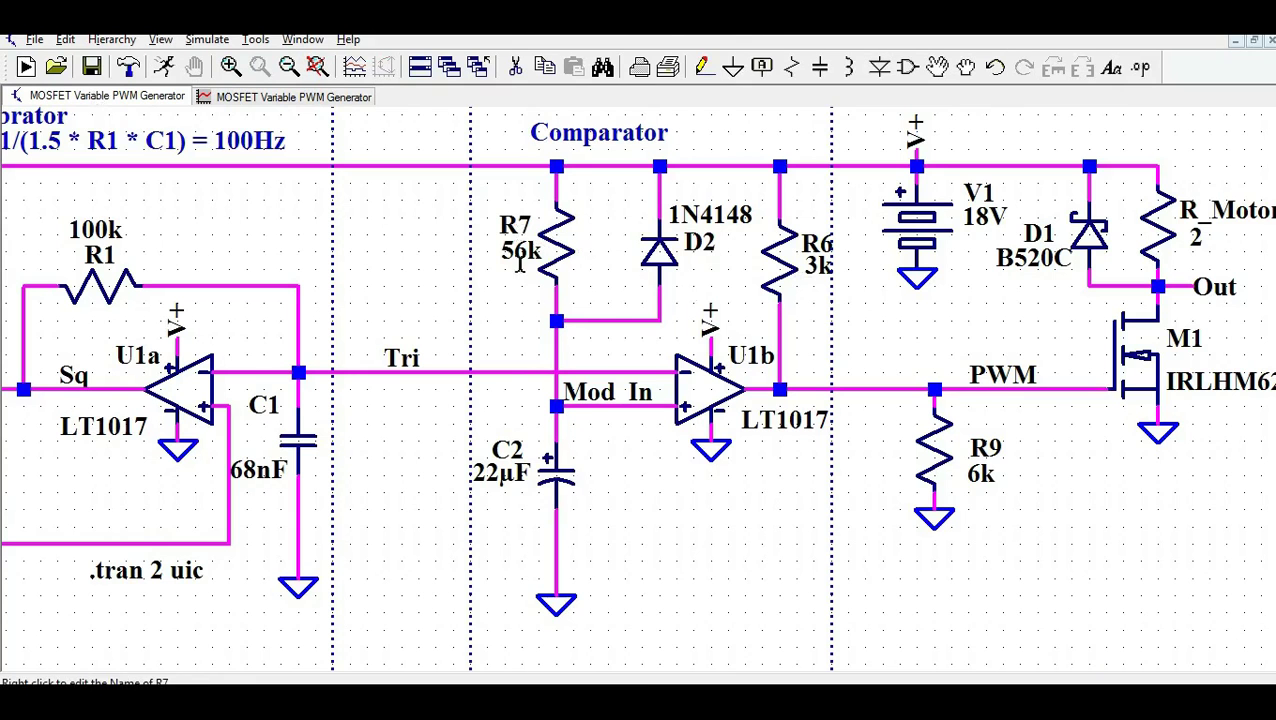
Step: Probe the PWM net on the schematic to plot V(pwm) over 0–2 s
{"action": "left_click", "coordinate": [314, 97]}
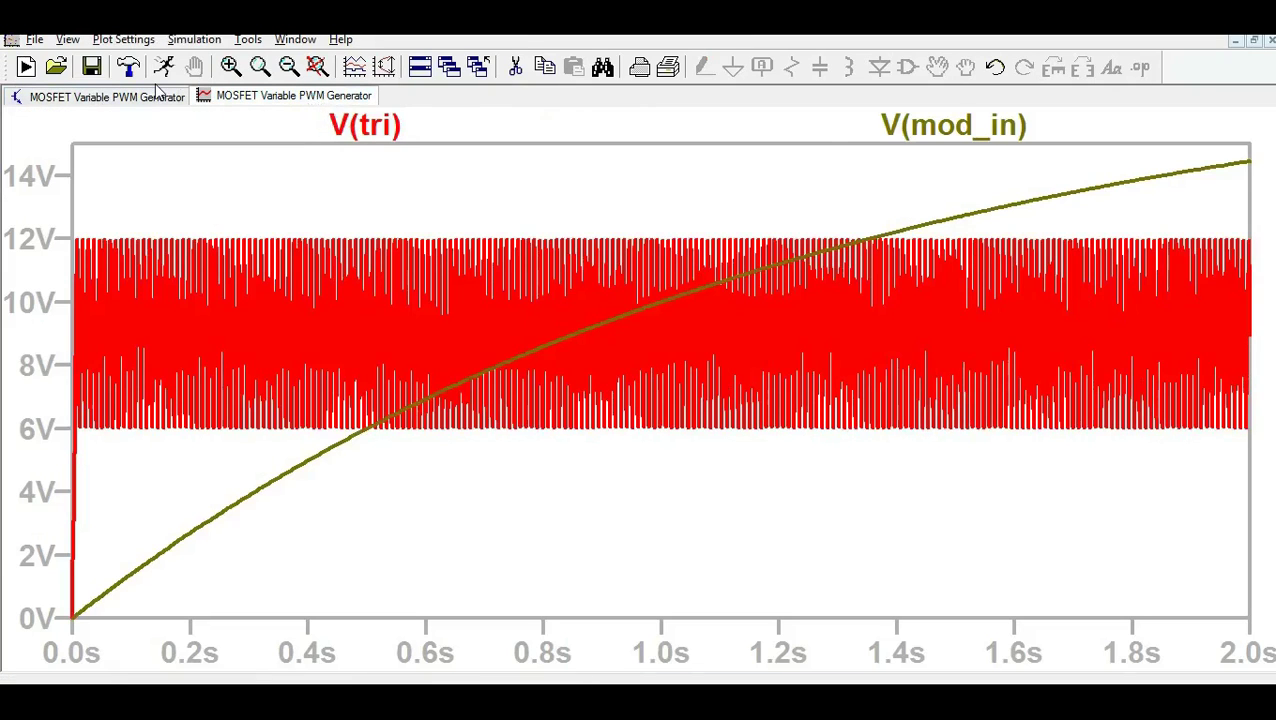
{"action": "left_click", "coordinate": [152, 100]}
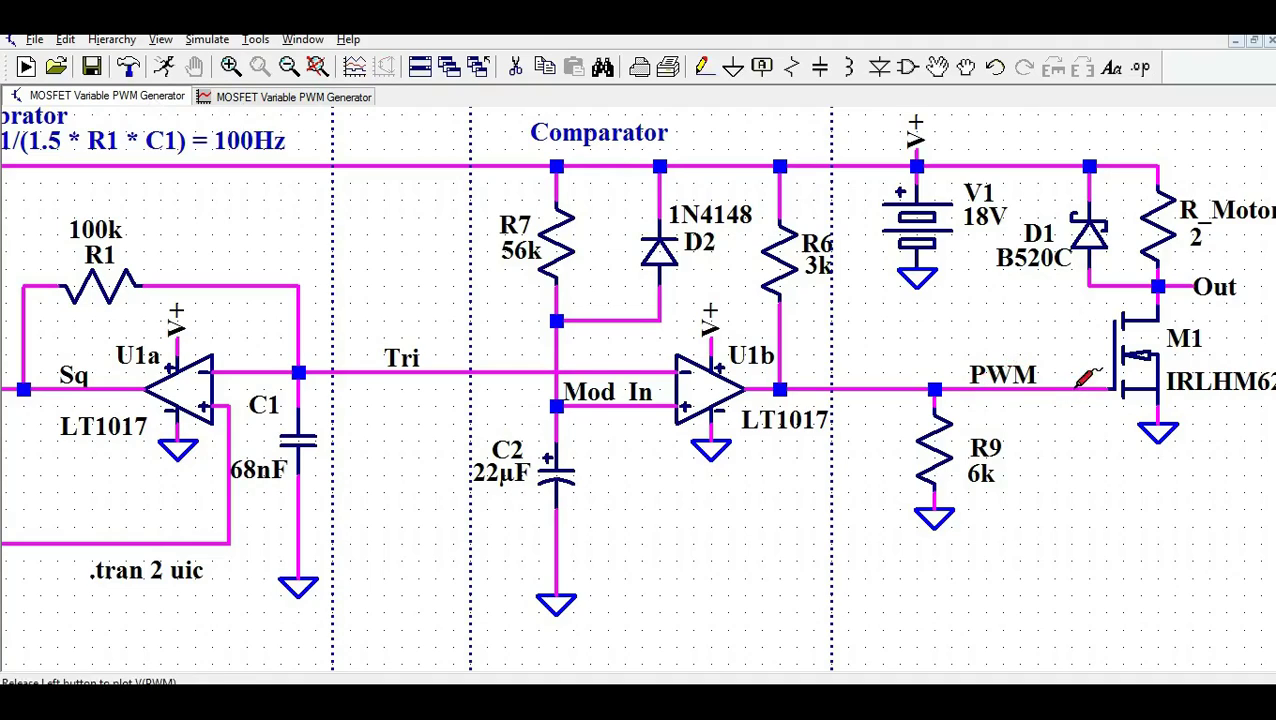
{"action": "left_click", "coordinate": [251, 104]}
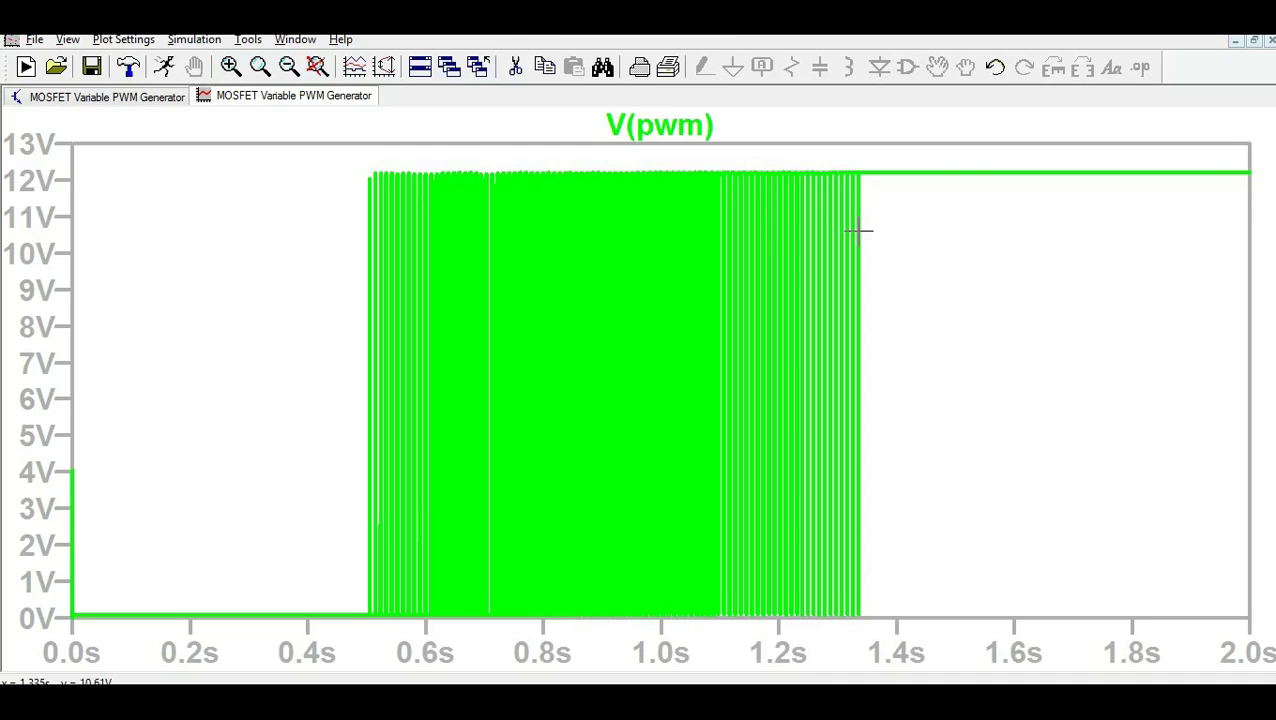
Step: Zoom into the V(pwm) pulses at the burst start near 0.5 s, the middle and the end
{"action": "left_click_drag", "start_coordinate": [362, 155], "coordinate": [406, 640]}
{"action": "left_click_drag", "start_coordinate": [267, 153], "coordinate": [971, 621]}
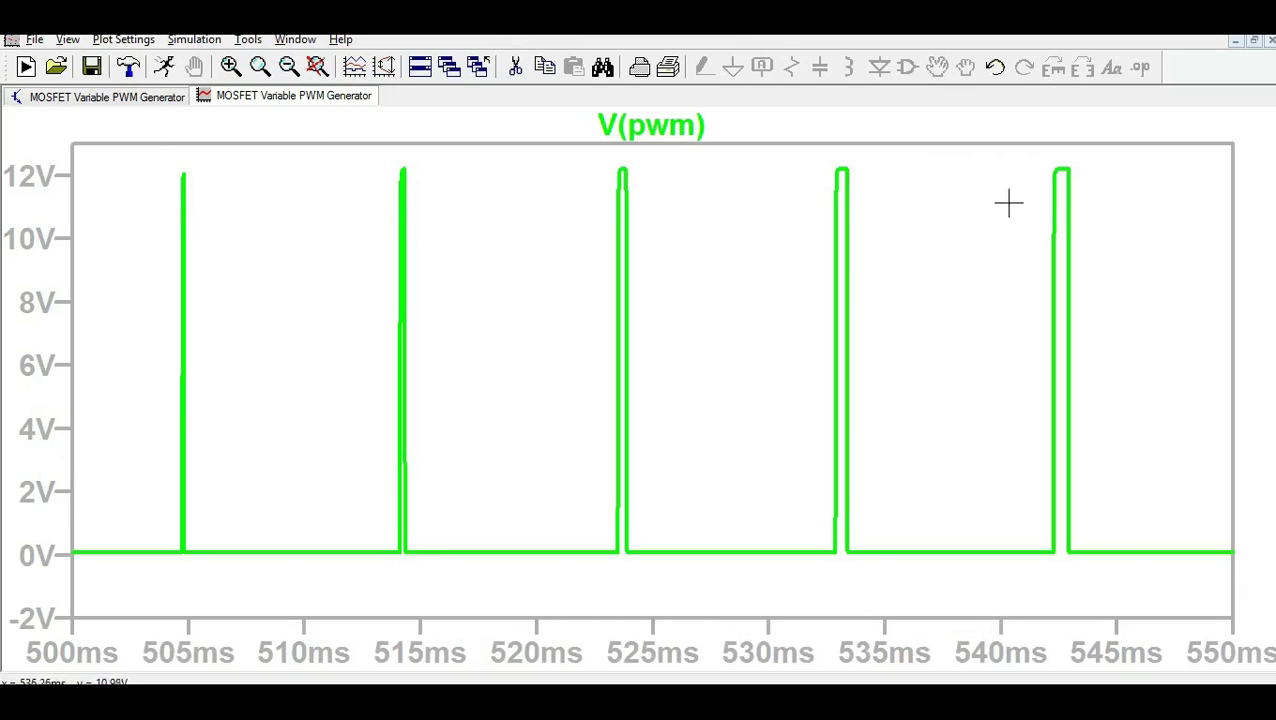
{"action": "left_click", "coordinate": [317, 66]}
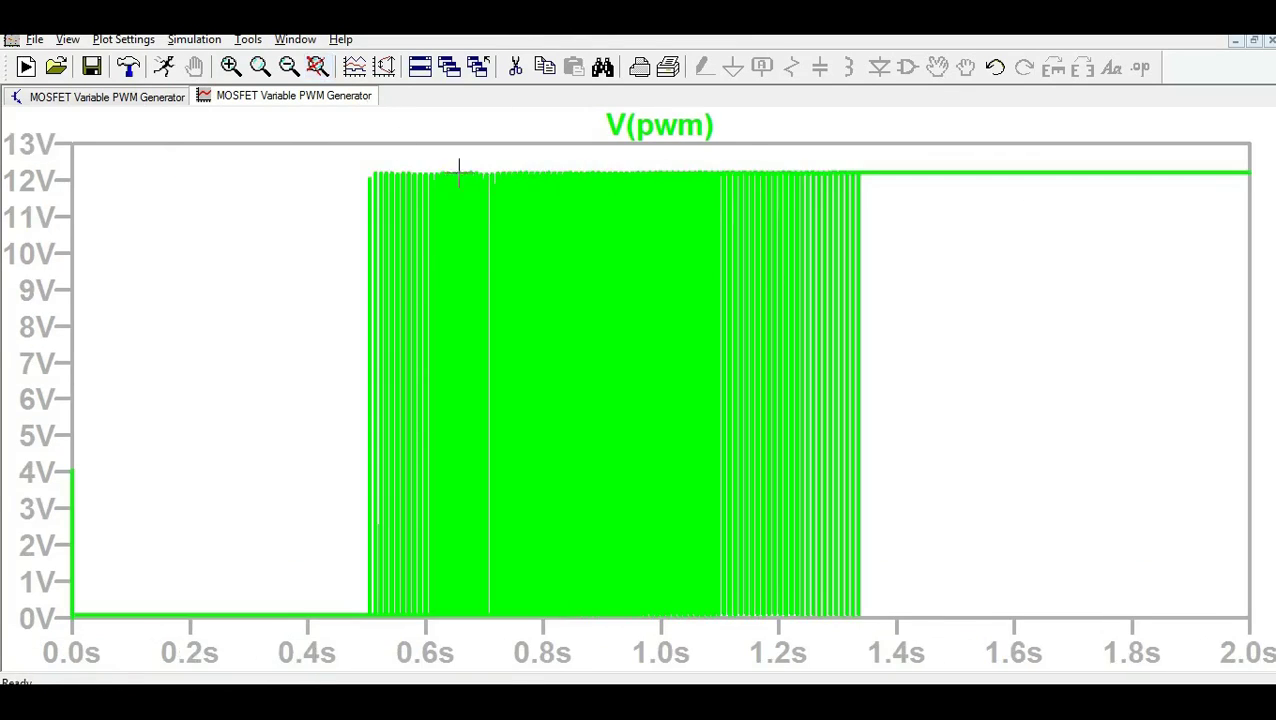
{"action": "left_click_drag", "start_coordinate": [479, 151], "coordinate": [588, 637]}
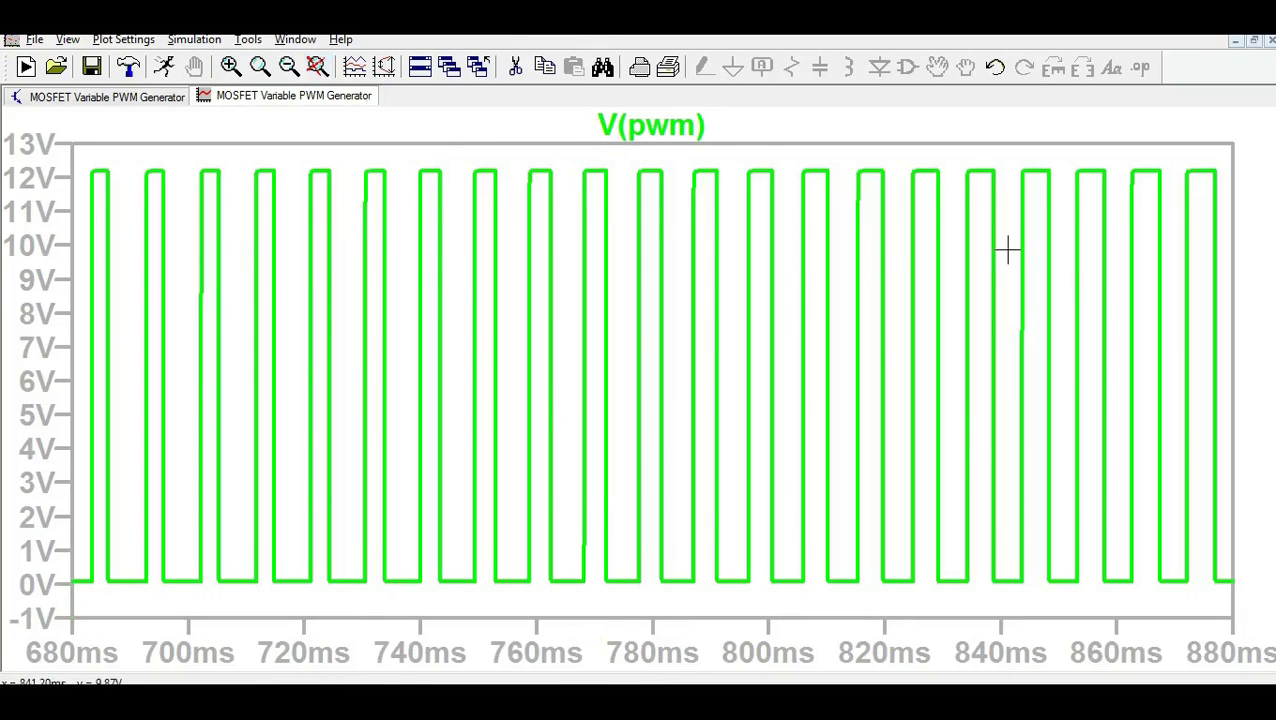
{"action": "left_click", "coordinate": [316, 64]}
{"action": "left_click_drag", "start_coordinate": [785, 156], "coordinate": [891, 635]}
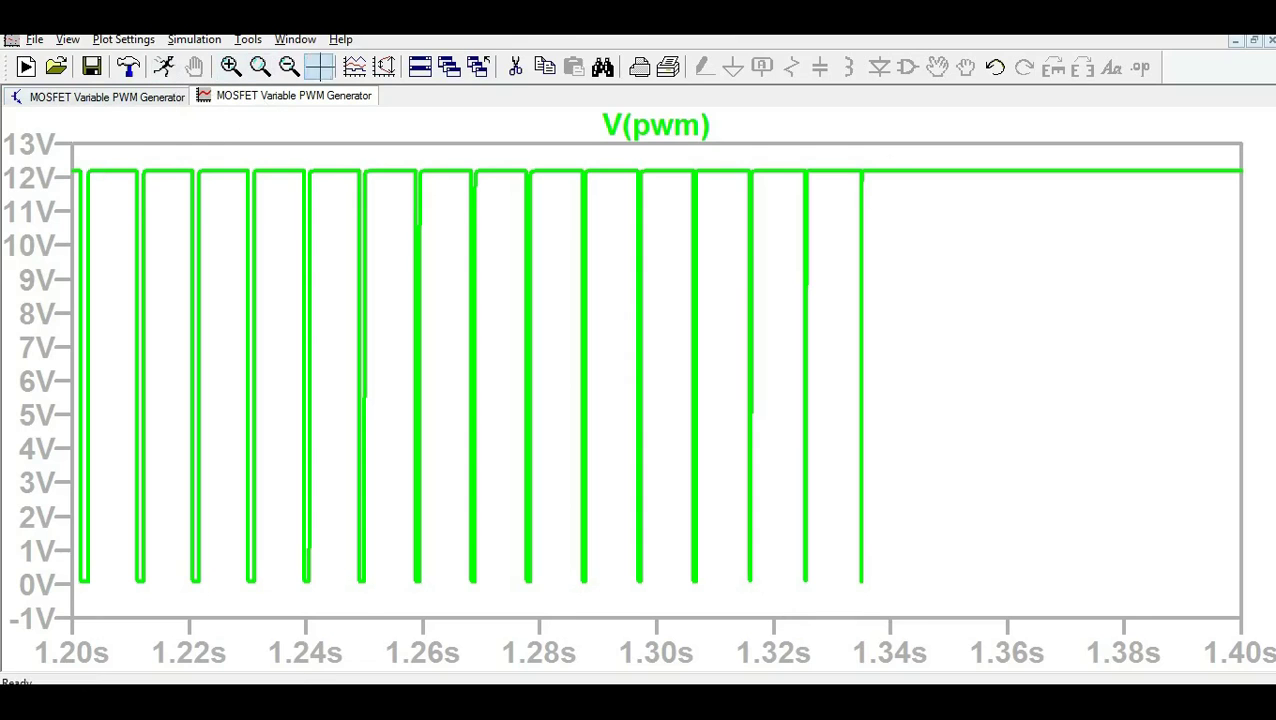
{"action": "left_click", "coordinate": [317, 66]}
Step: Recheck the pulses at 480–600 ms, 880–920 ms and 1.26–1.38 s, then return to the schematic
{"action": "left_click_drag", "start_coordinate": [362, 164], "coordinate": [420, 578]}
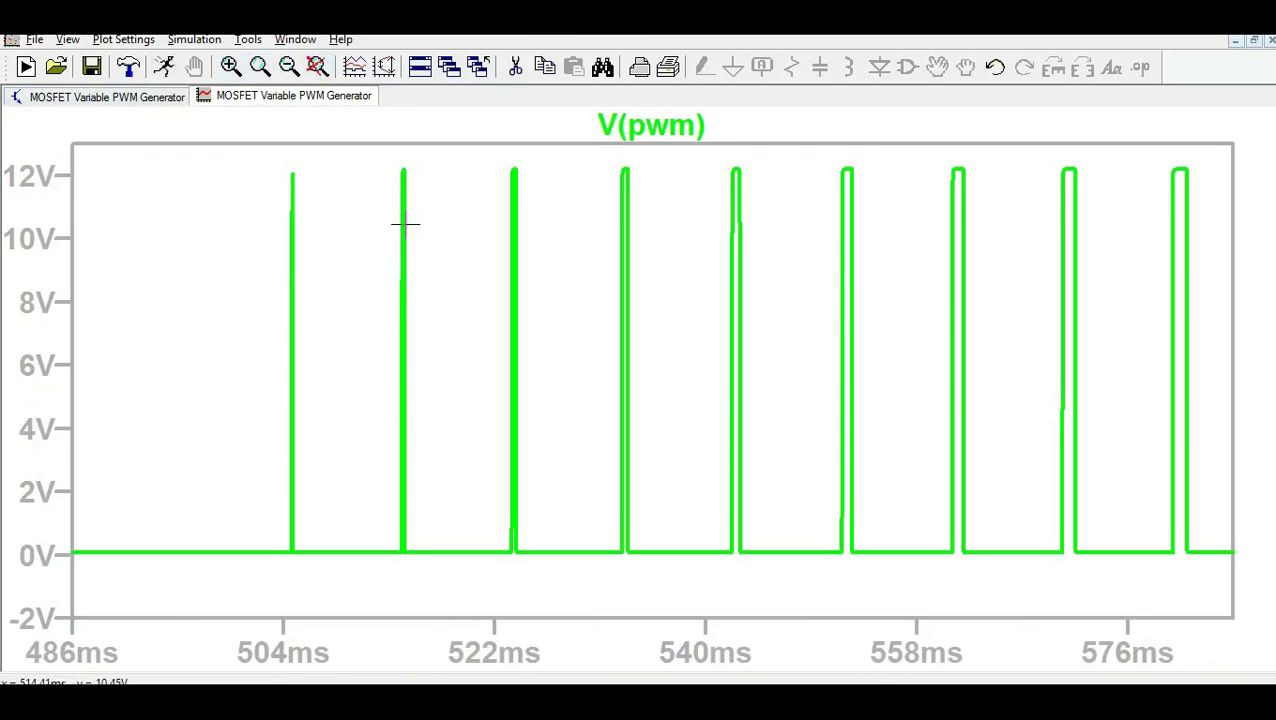
{"action": "left_click", "coordinate": [317, 66]}
{"action": "left_click_drag", "start_coordinate": [817, 158], "coordinate": [885, 672]}
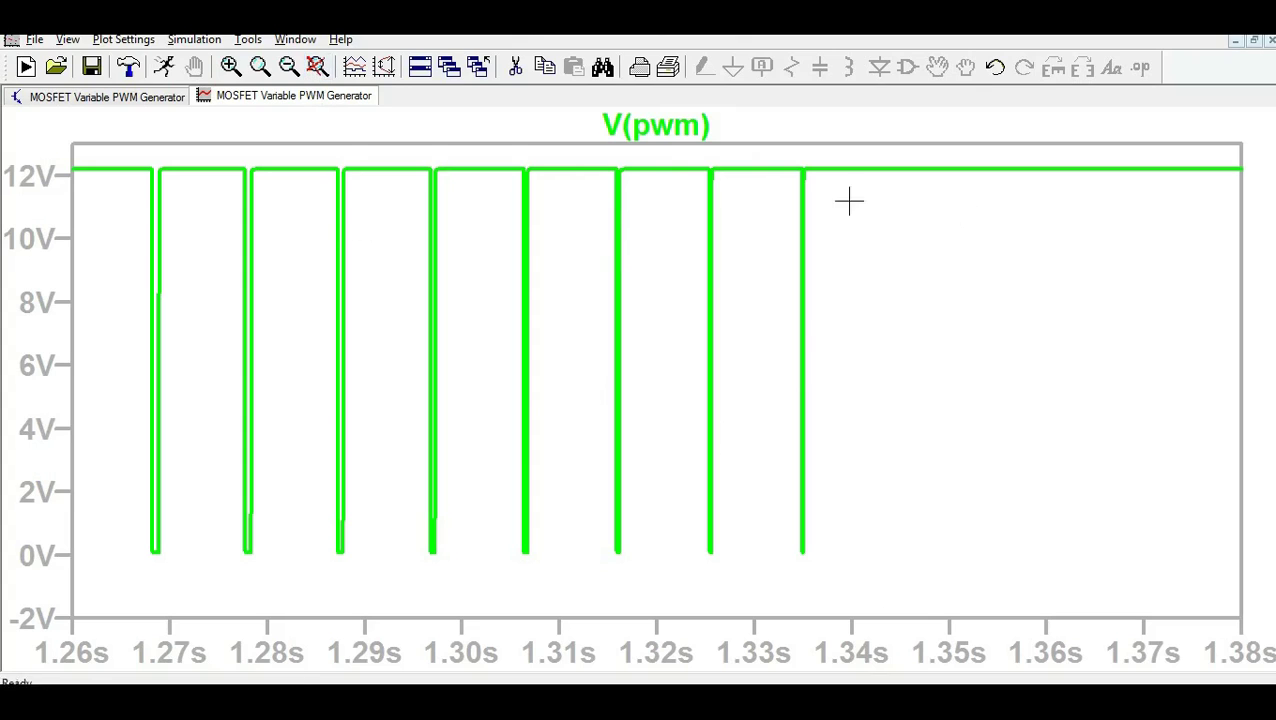
{"action": "left_click", "coordinate": [317, 66]}
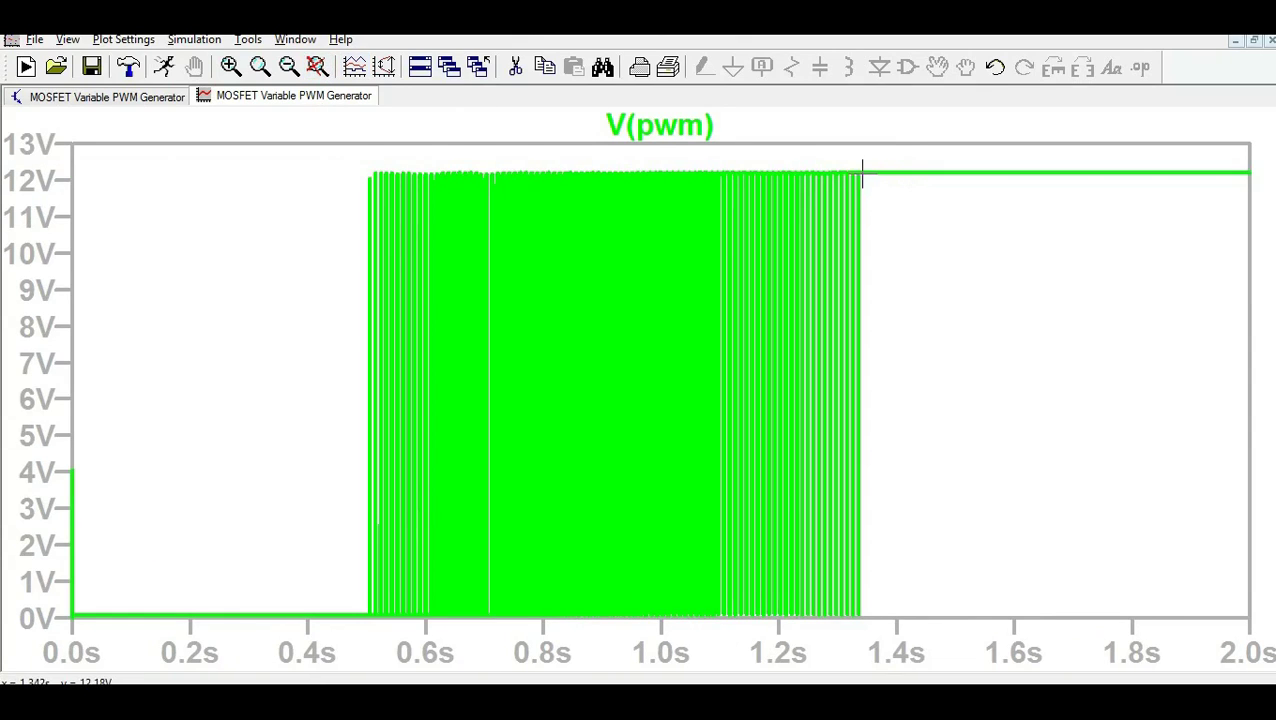
{"action": "left_click_drag", "start_coordinate": [593, 293], "coordinate": [615, 650]}
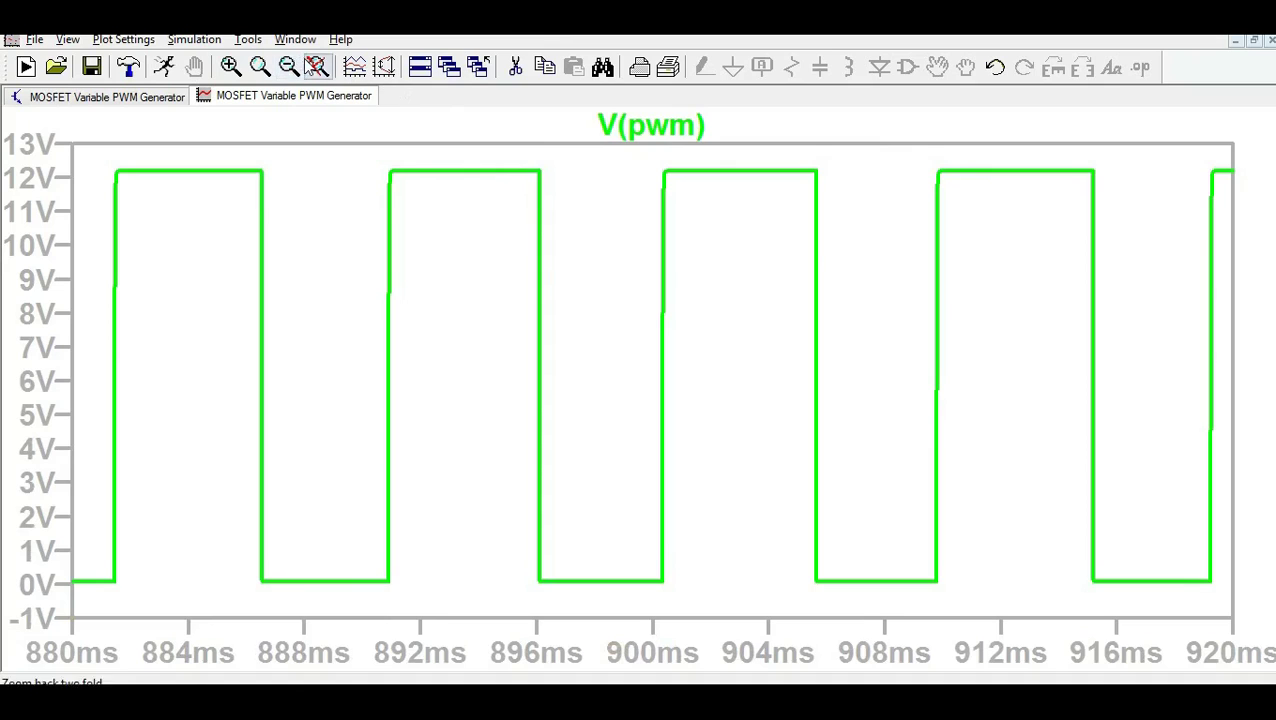
{"action": "left_click", "coordinate": [316, 66]}
{"action": "left_click_drag", "start_coordinate": [361, 163], "coordinate": [425, 632]}
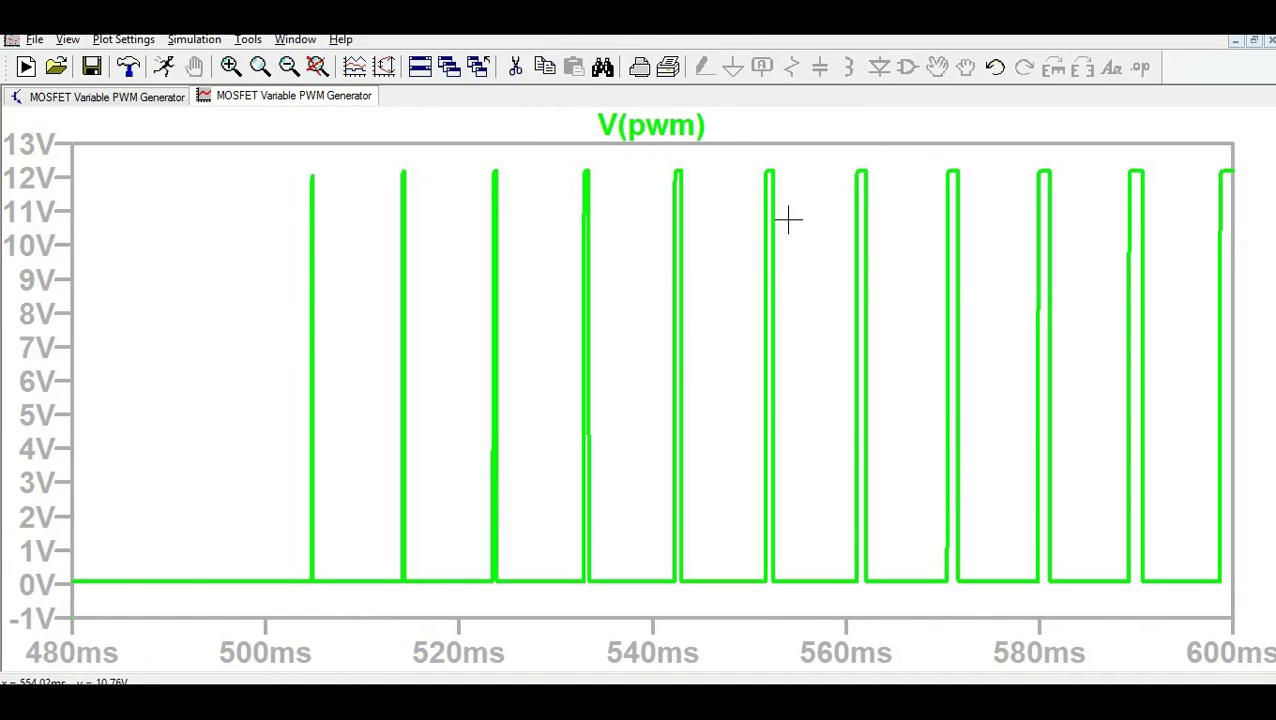
{"action": "key", "text": "ctrl+Tab"}
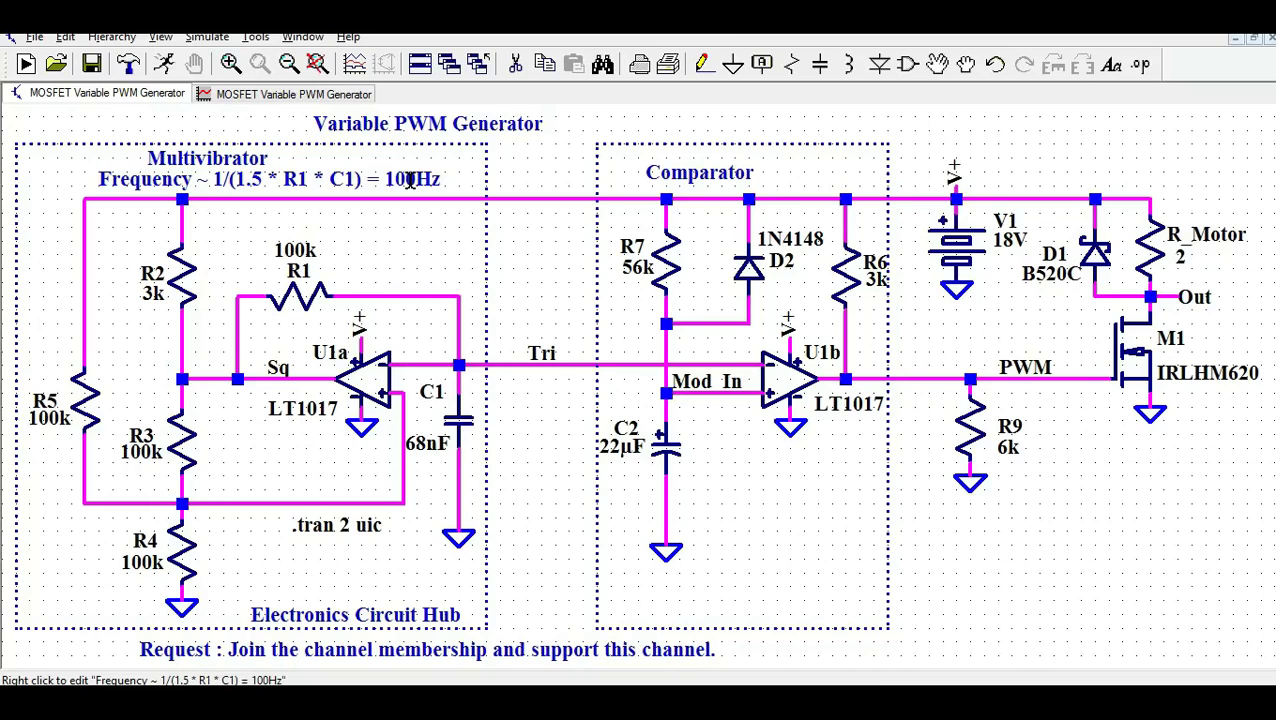
{"action": "left_click", "coordinate": [278, 97]}
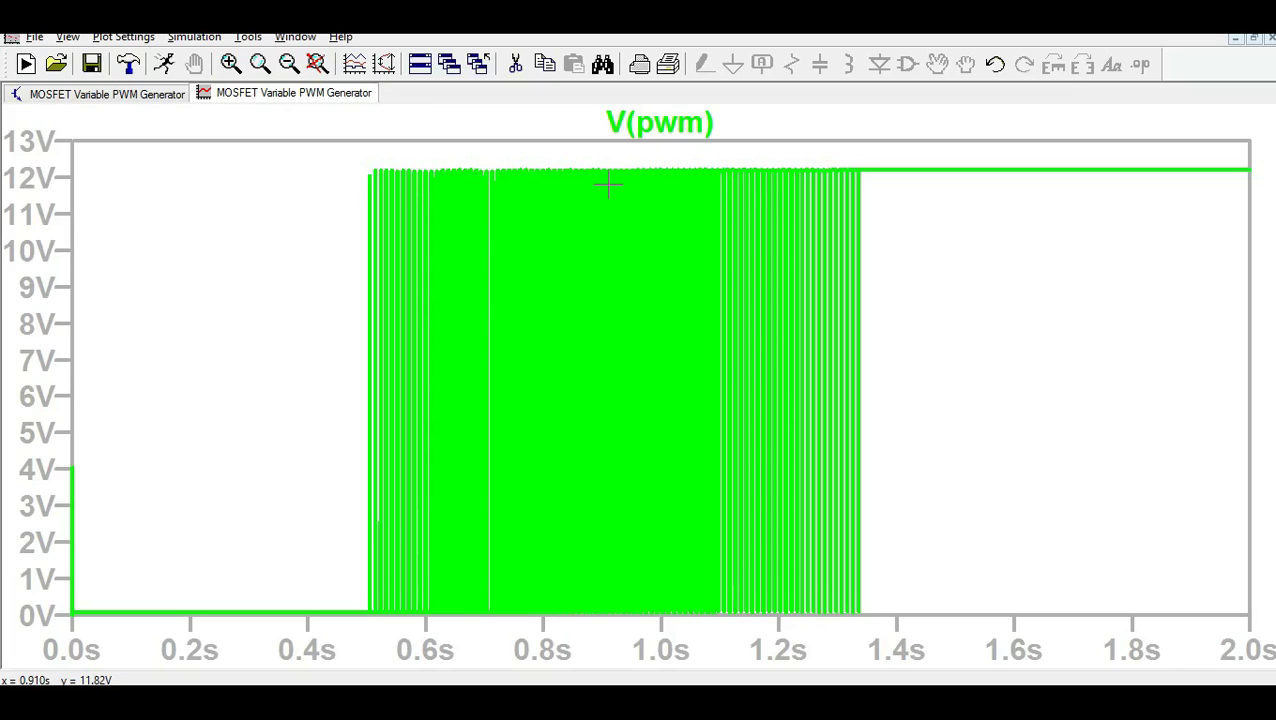
{"action": "left_click", "coordinate": [22, 94]}
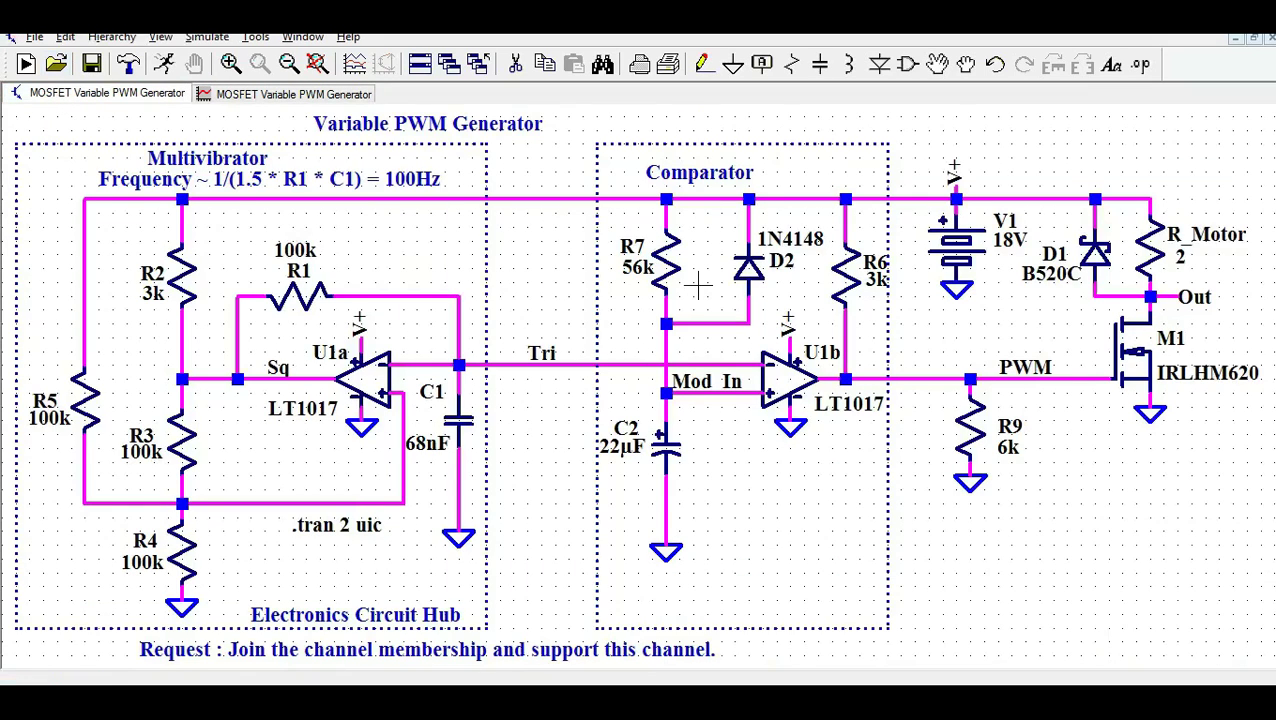